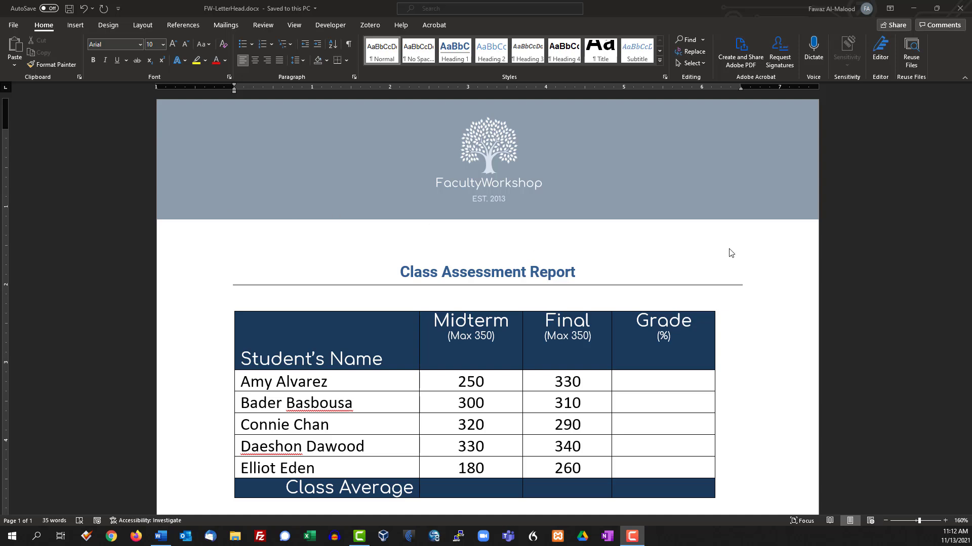
Examine the student names, the Midterm and Final scores, and the empty Class Average row in the assessment table.
scroll(731, 253, down, 1)
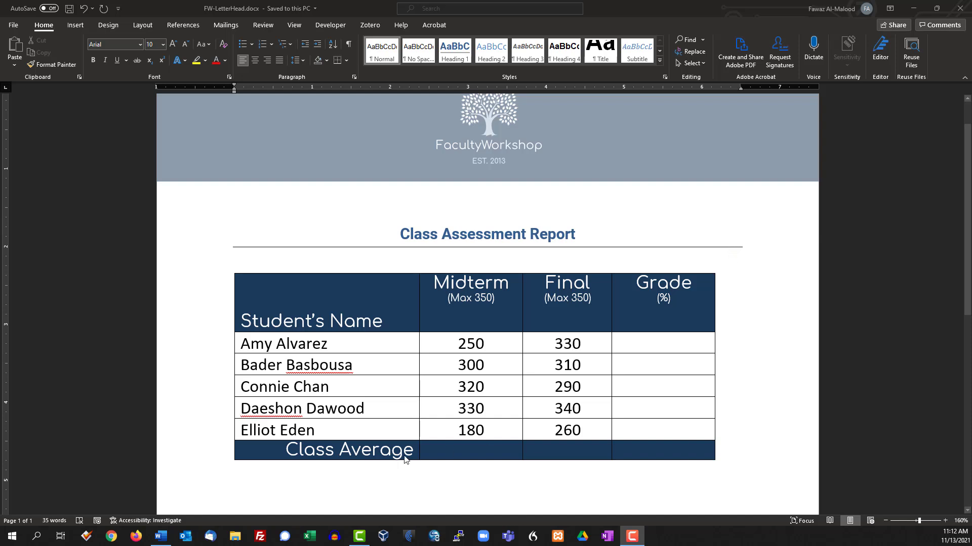
click(324, 345)
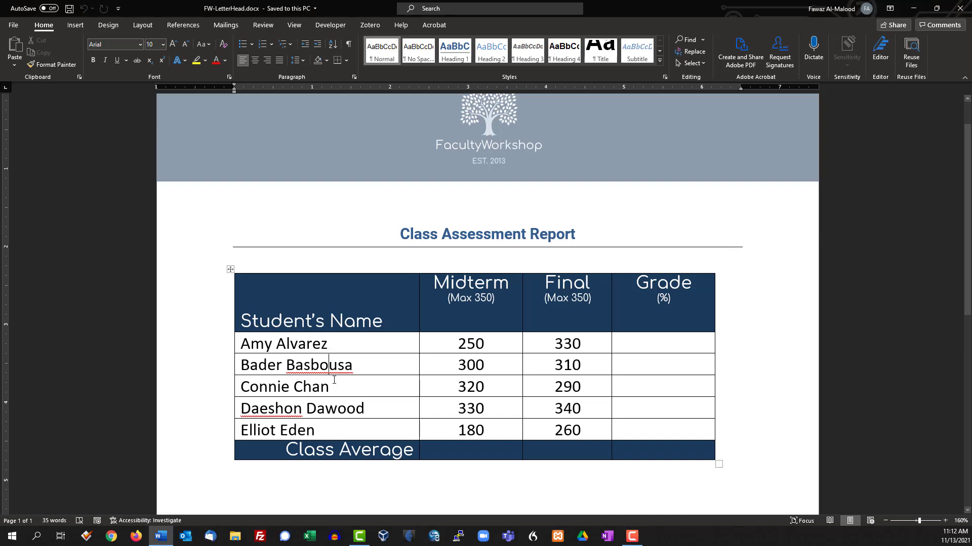
right_click(329, 366)
click(488, 345)
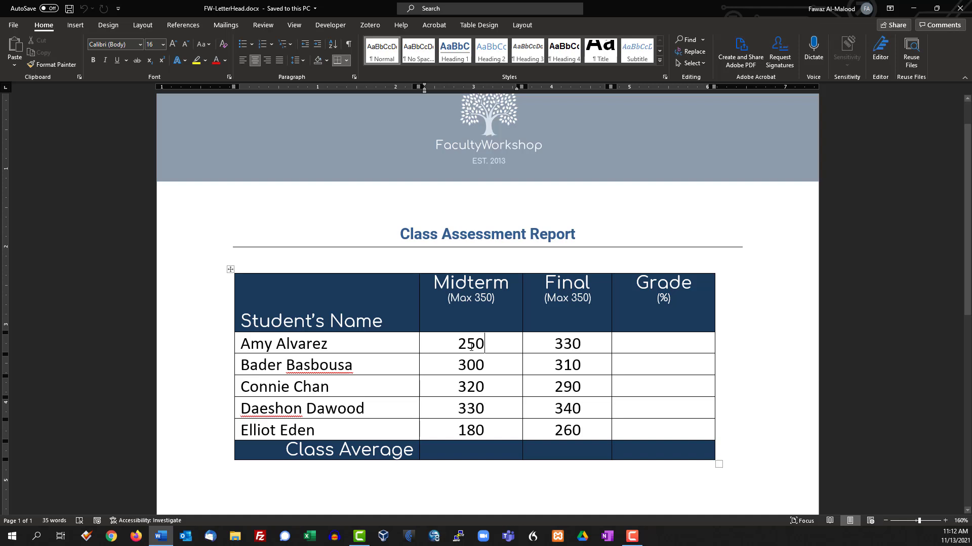
drag(471, 347, 516, 408)
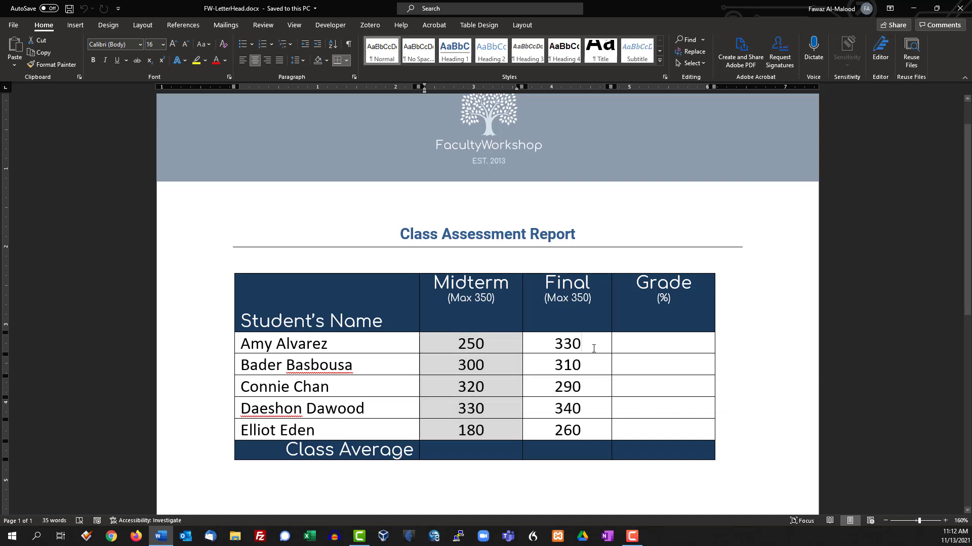
drag(592, 342, 584, 403)
click(431, 392)
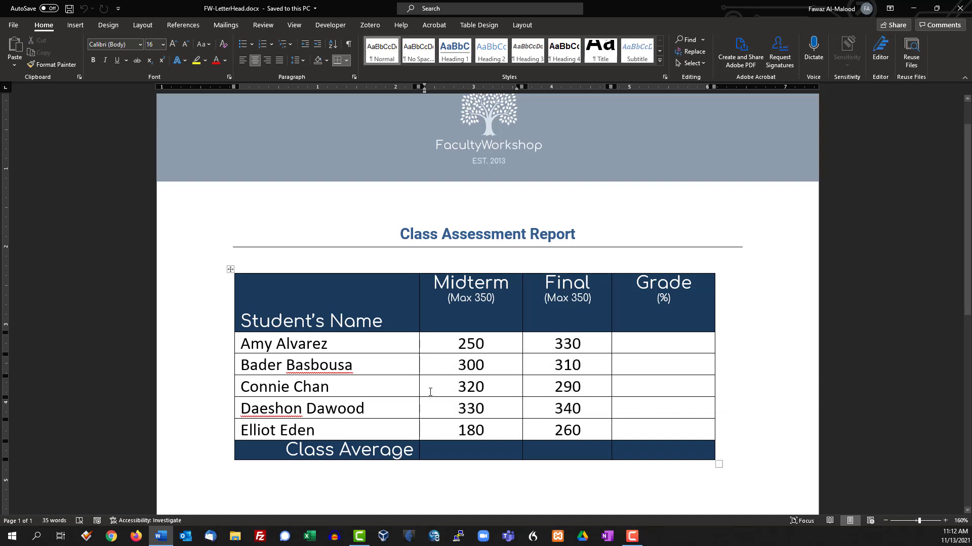
click(471, 455)
click(332, 201)
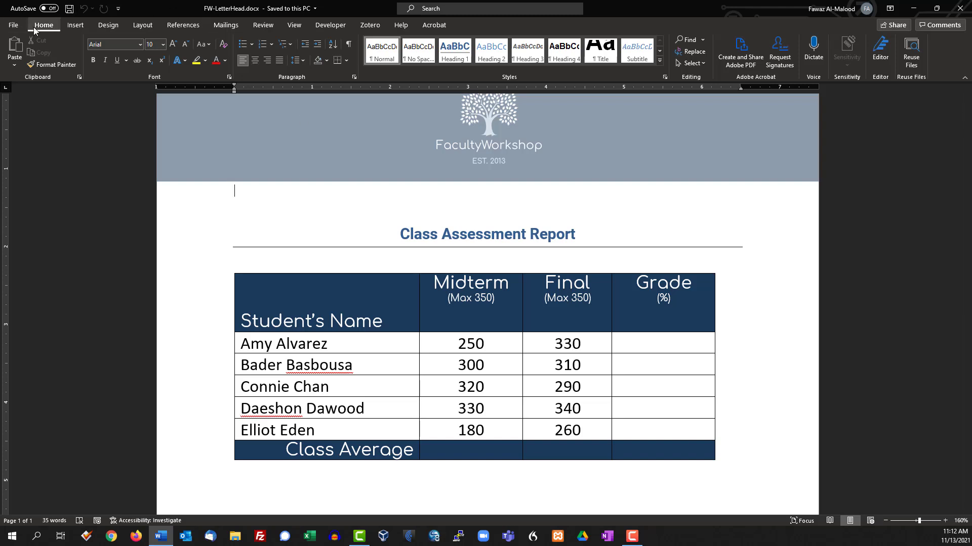
Open the Formula dialog for the Midterm cell of the Class Average row and clear the default formula.
click(142, 29)
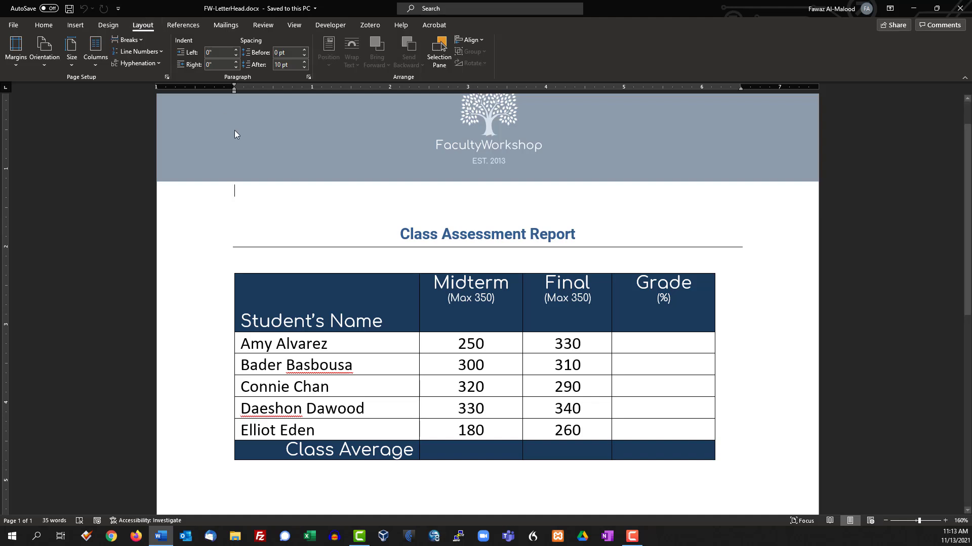
click(468, 453)
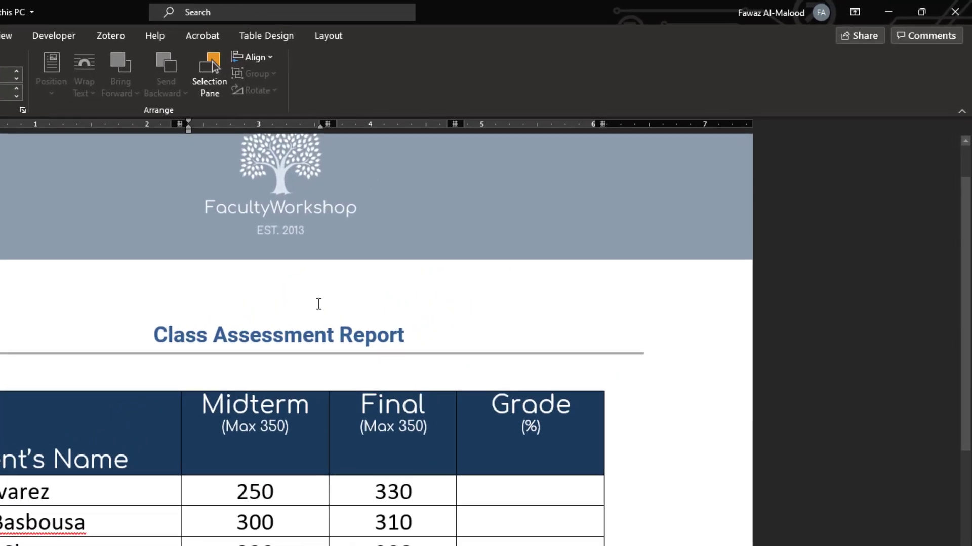
click(329, 36)
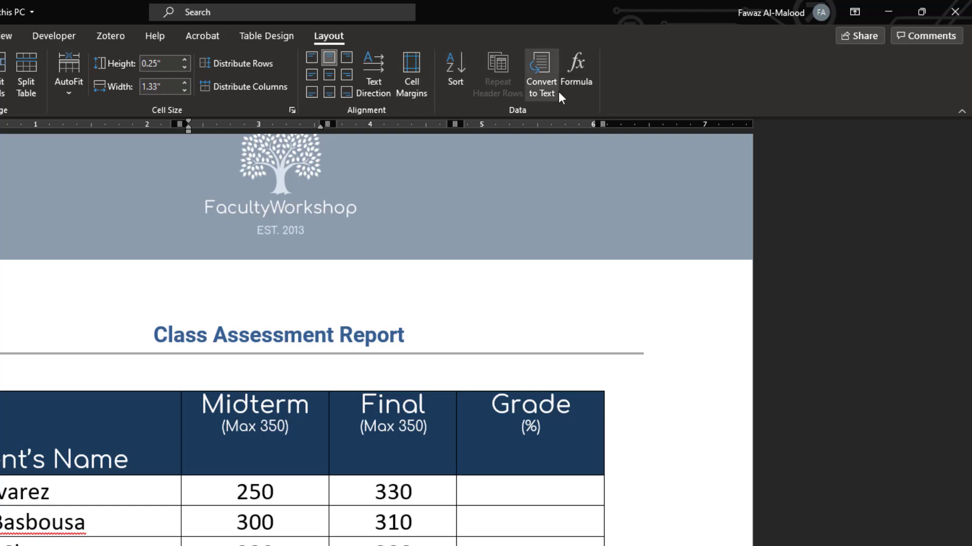
click(580, 62)
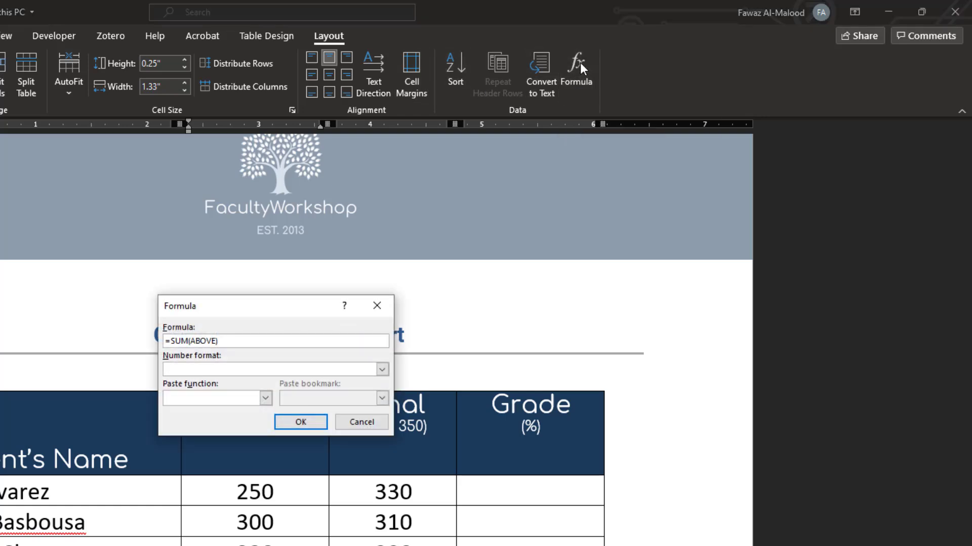
drag(236, 310, 230, 253)
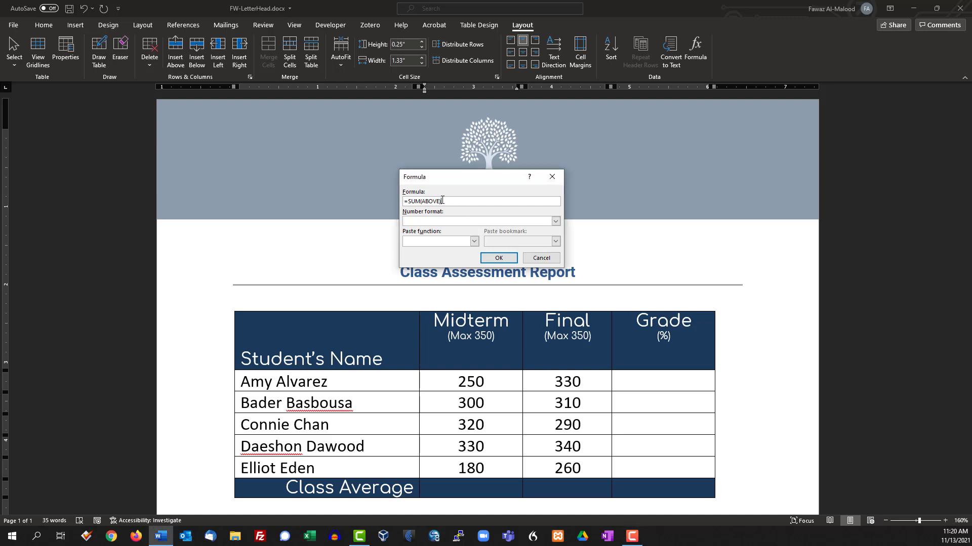
key(BackSpace)
key(BackSpace)
key(BackSpace)
key(BackSpace)
key(BackSpace)
key(BackSpace)
key(BackSpace)
key(BackSpace)
key(BackSpace)
key(BackSpace)
key(BackSpace)
Paste the AVERAGE function, complete it as =AVERAGE(ABOVE), and insert the formula in the Midterm class average cell.
click(474, 242)
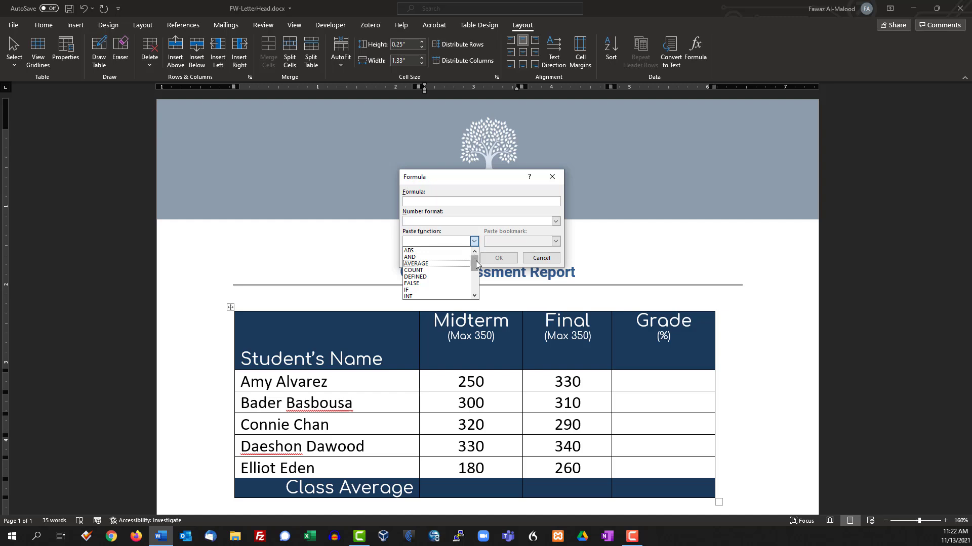
drag(477, 263, 476, 260)
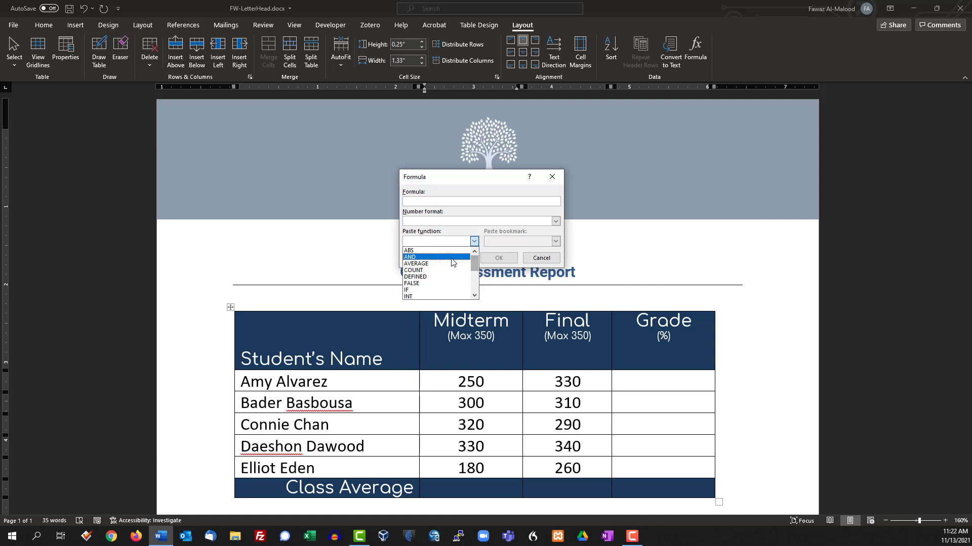
click(426, 264)
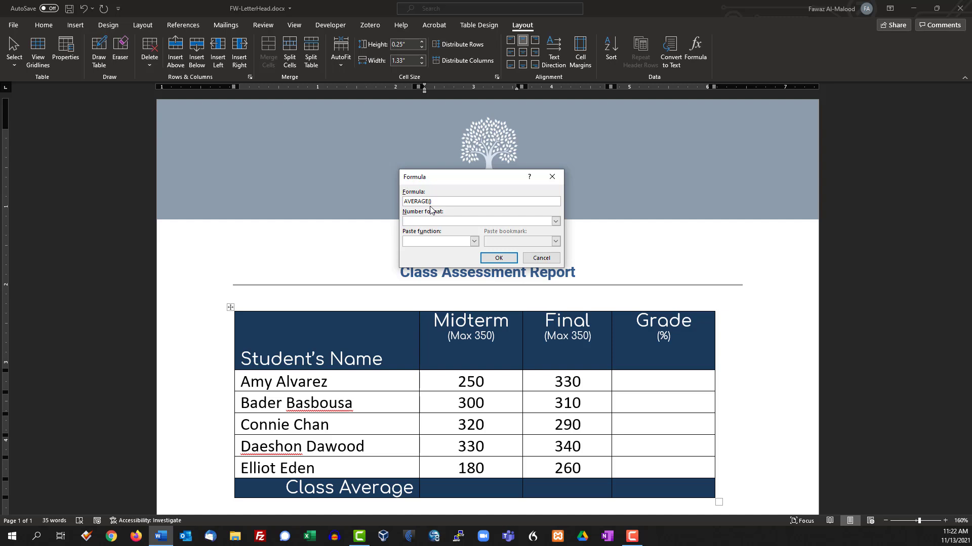
click(405, 202)
text(=)
click(445, 200)
text(ABOVE)
click(500, 260)
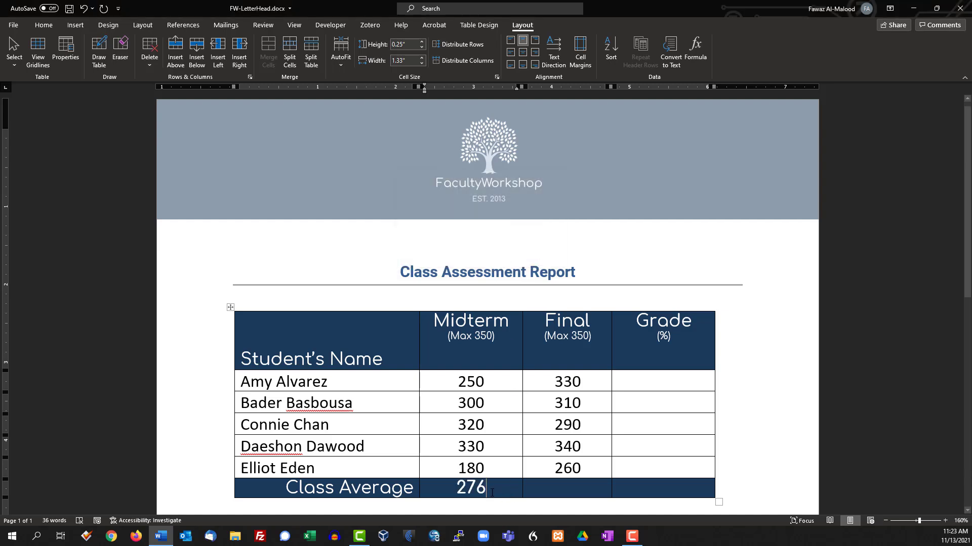
Inspect the Midterm class average result and the column of student scores it is calculated from.
drag(487, 488, 471, 490)
click(463, 486)
click(464, 484)
key(End)
drag(472, 377, 474, 464)
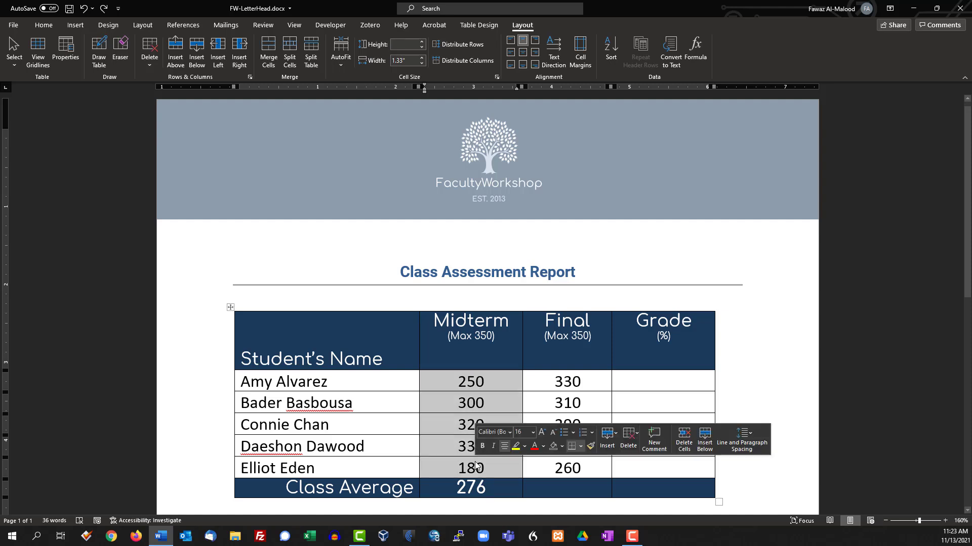
click(491, 489)
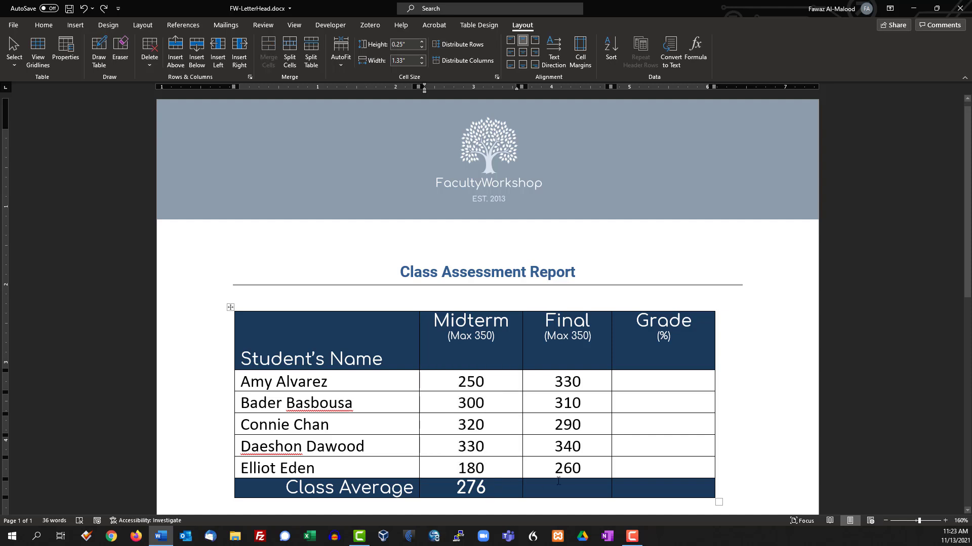
Insert the formula =AVERAGE(ABOVE) in the Final cell of the Class Average row.
scroll(567, 475, down, 1)
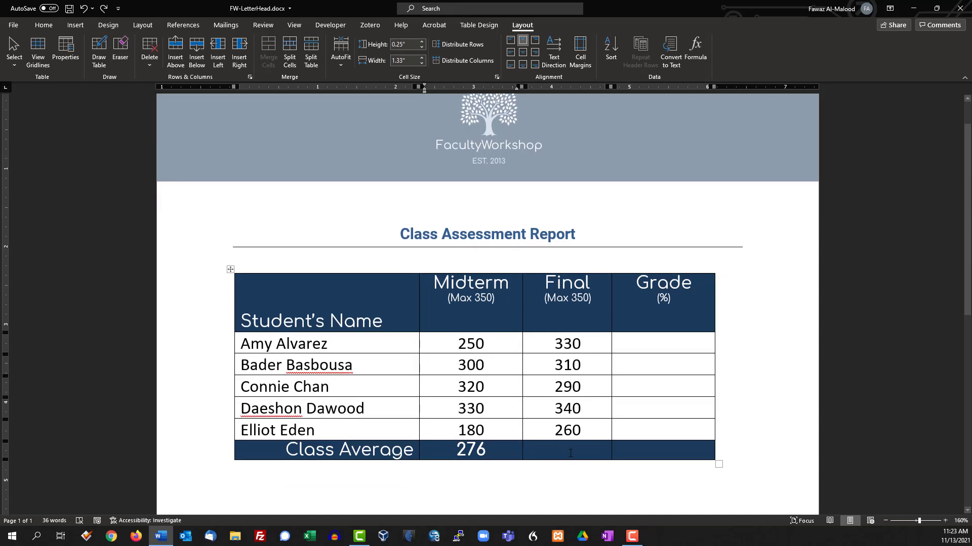
click(549, 452)
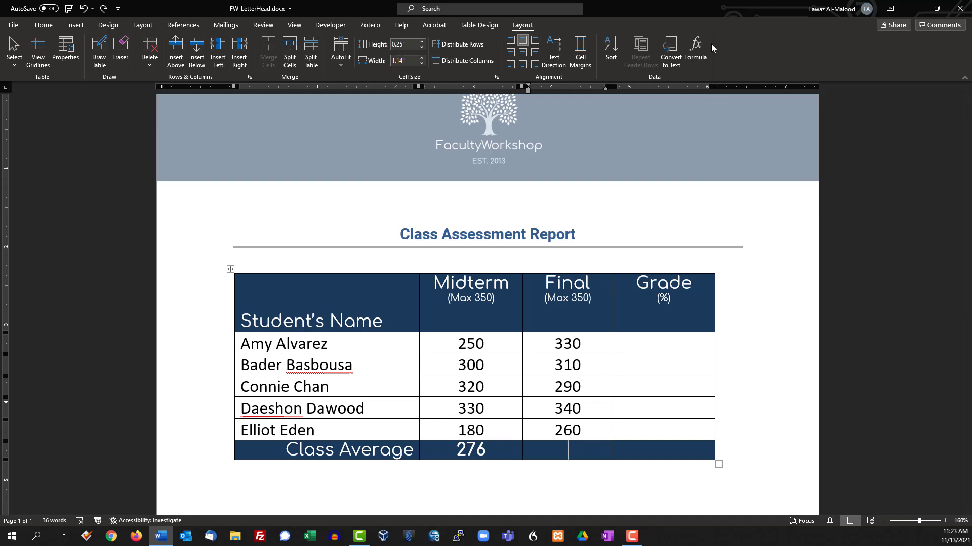
click(692, 49)
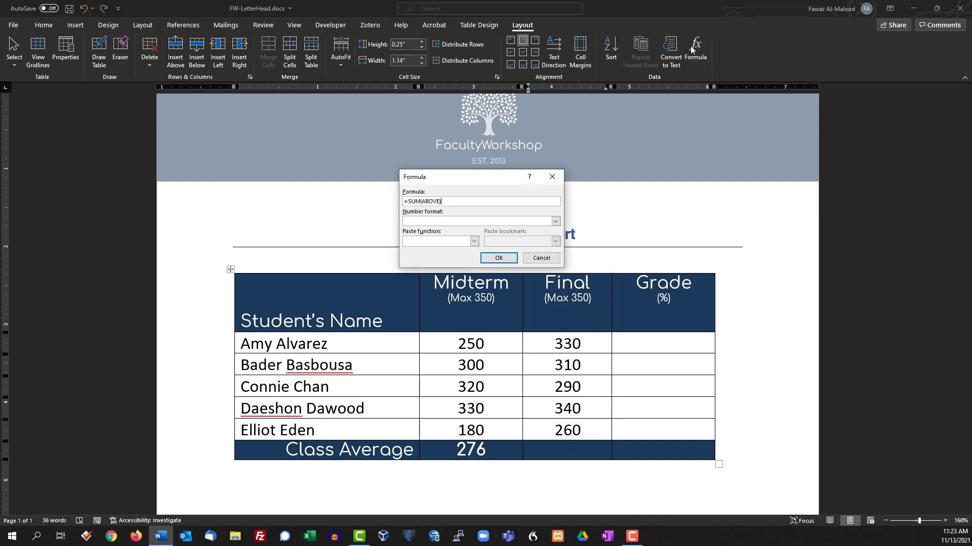
double_click(414, 201)
text(AVERAGE)
click(498, 259)
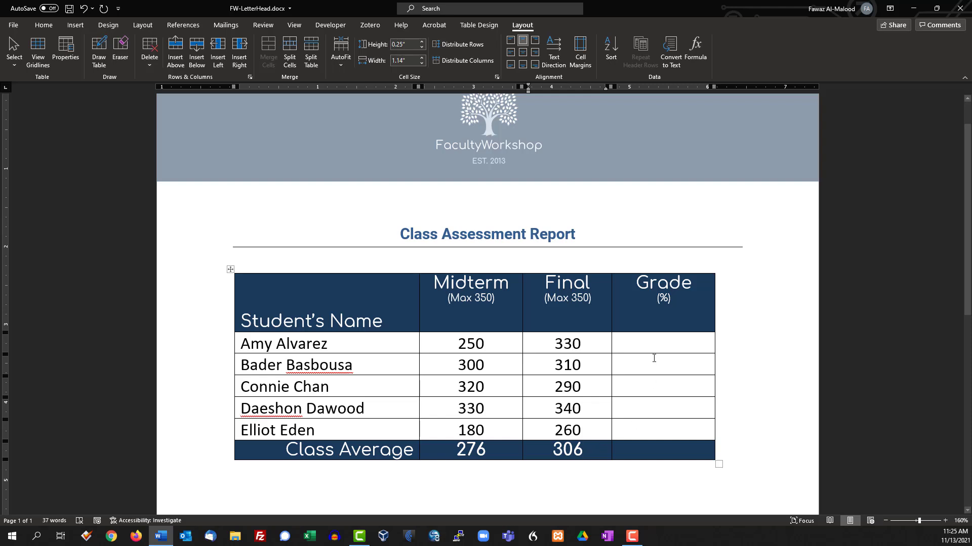
Review the first student's Midterm and Final scores and the maximum points given in the column headings.
click(664, 342)
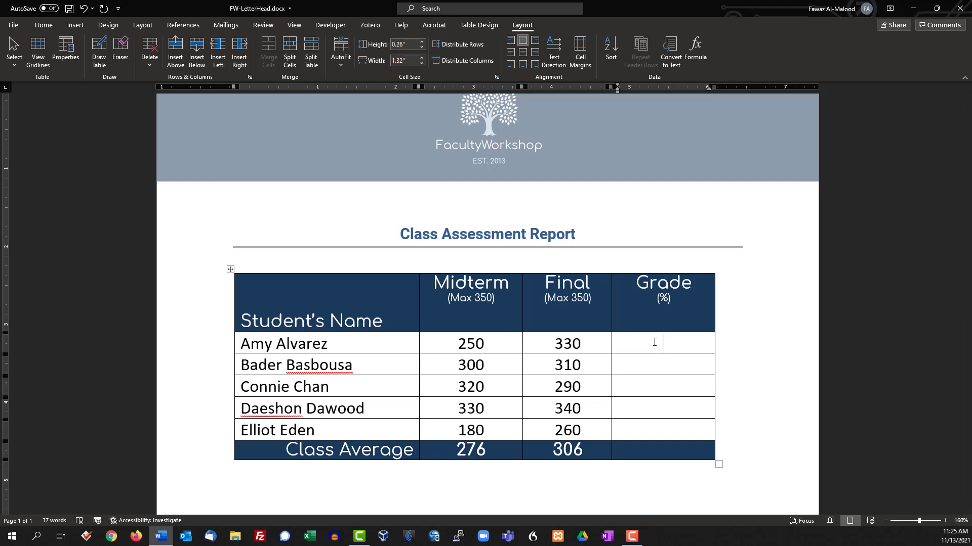
click(555, 345)
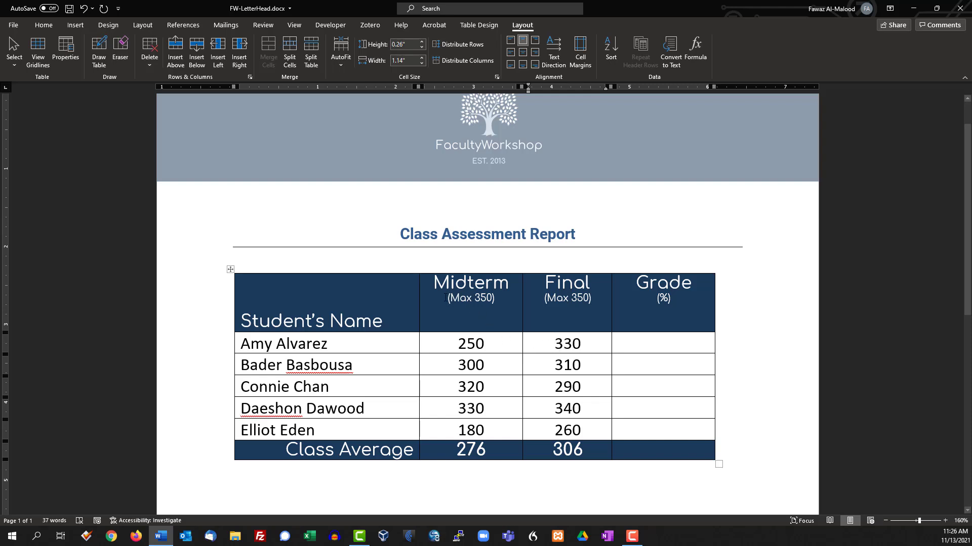
drag(445, 297, 497, 299)
click(578, 309)
click(467, 346)
click(565, 344)
Insert the formula =SUM(LEFT)/700*100 with the 0% number format in the first student's Grade cell.
click(664, 342)
click(694, 47)
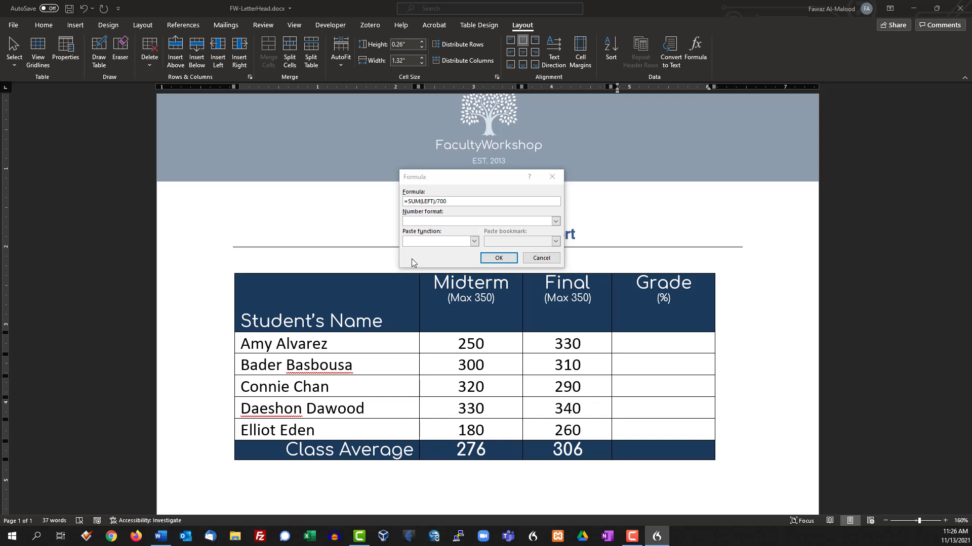
click(461, 201)
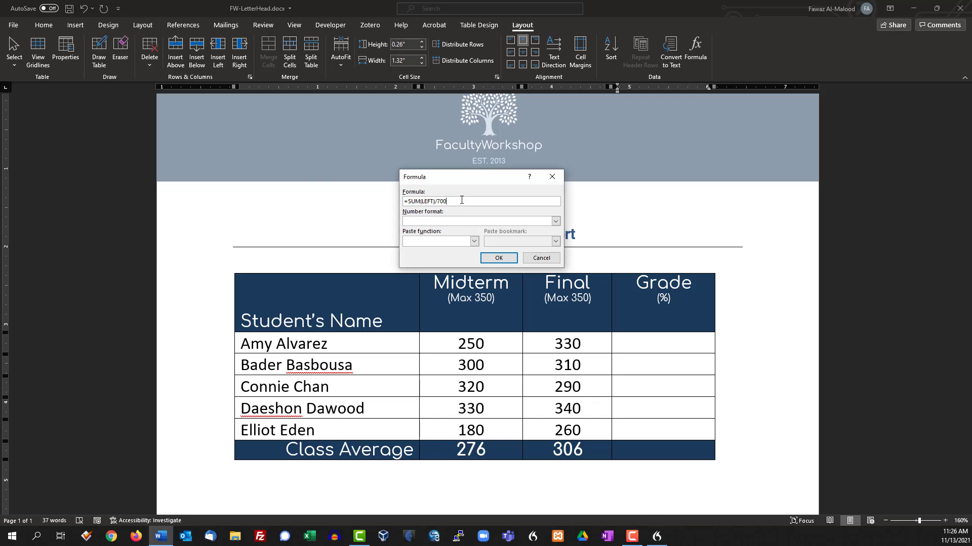
text(*100)
click(555, 221)
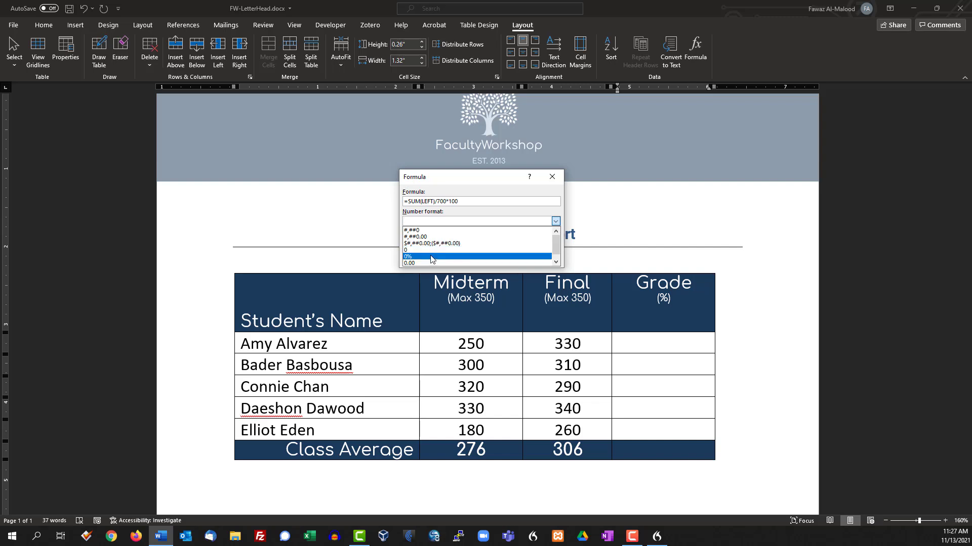
click(413, 258)
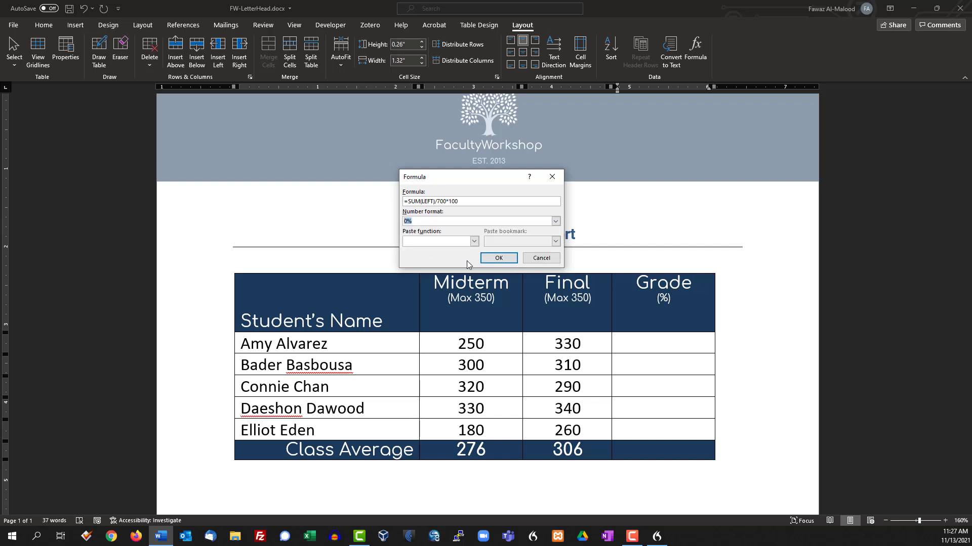
click(500, 260)
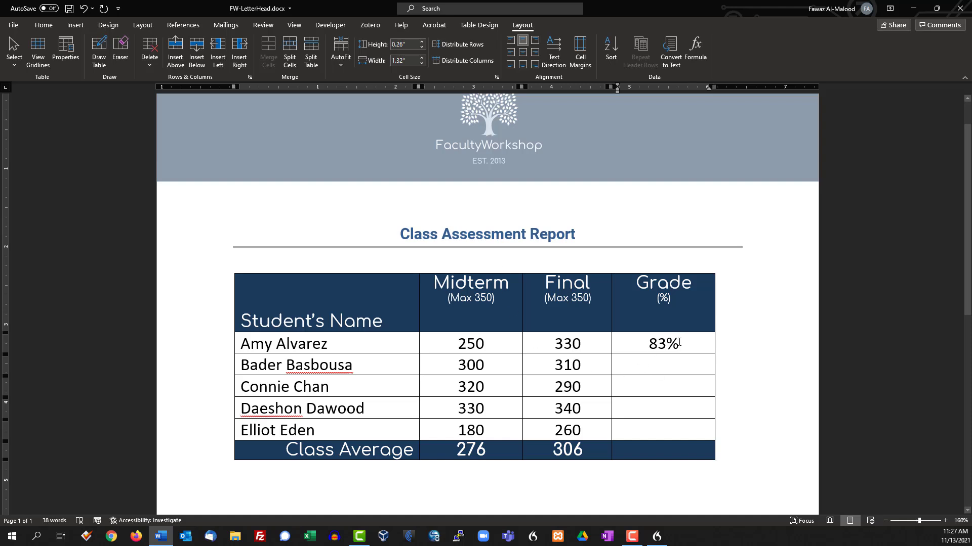
drag(679, 343, 649, 344)
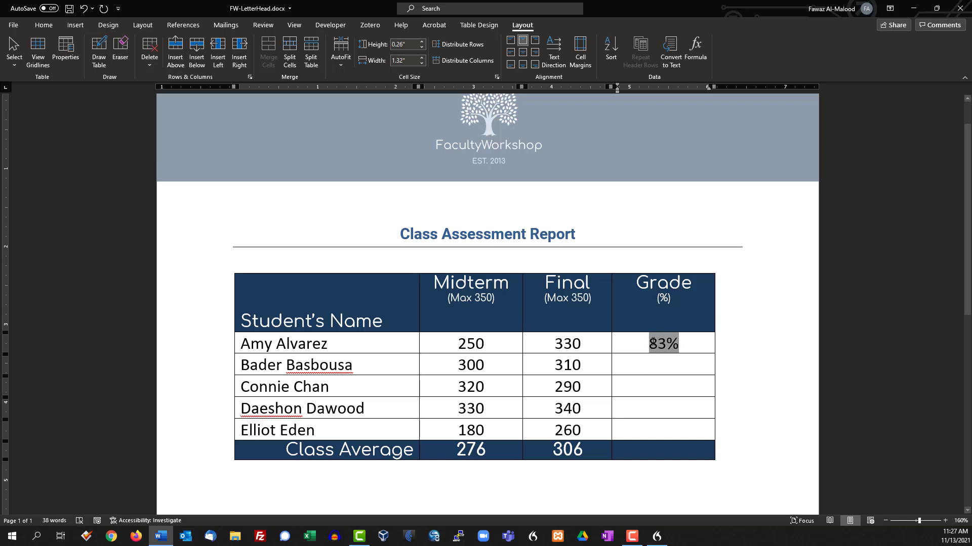
click(690, 344)
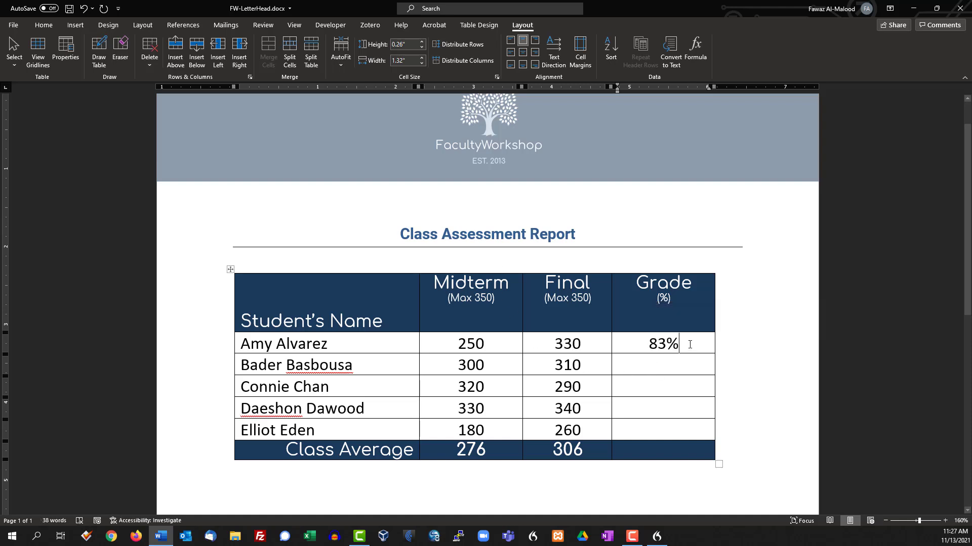
Insert the formula =SUM(Left)/700*100 with the 0% number format in the second student's Grade cell.
click(668, 370)
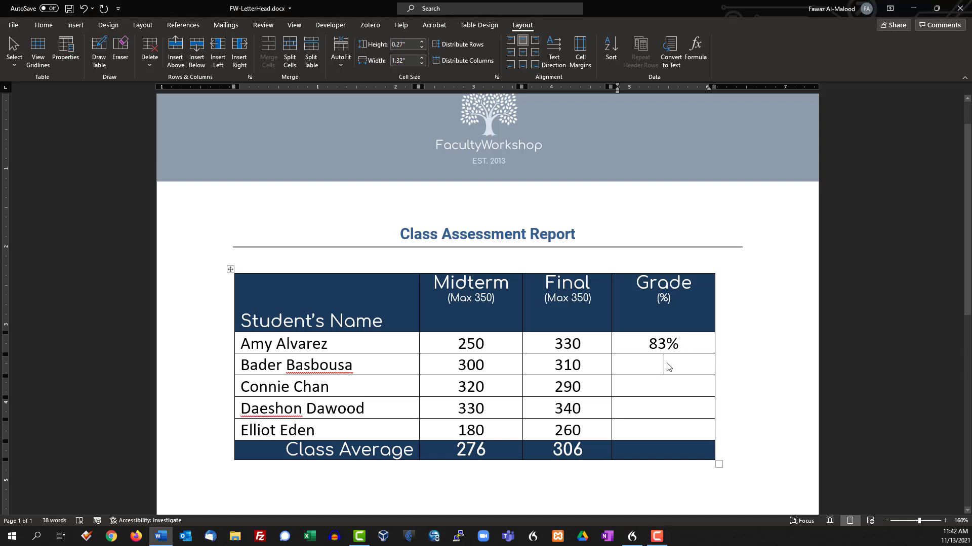
click(667, 363)
click(702, 48)
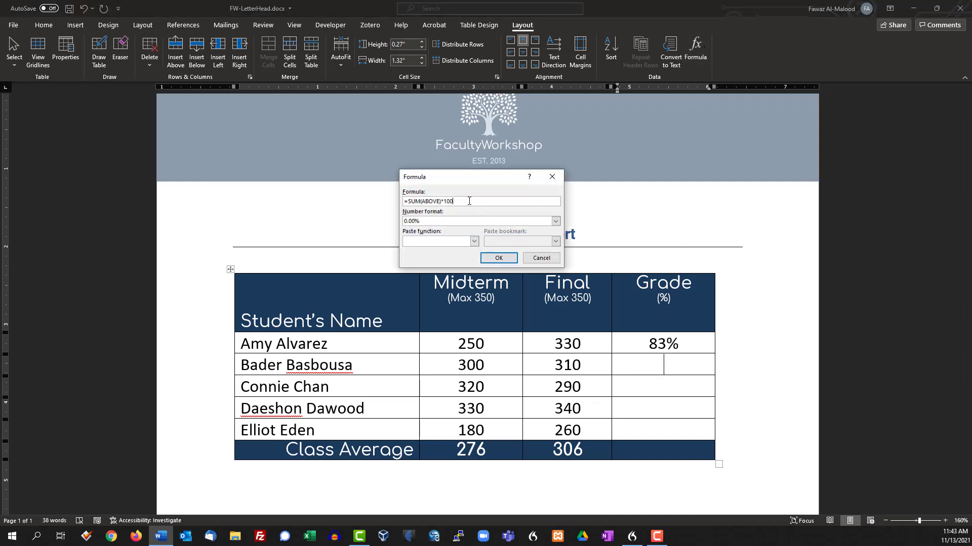
double_click(433, 203)
click(463, 202)
drag(462, 202, 401, 204)
text(=SUM(Left)/700*100)
click(555, 221)
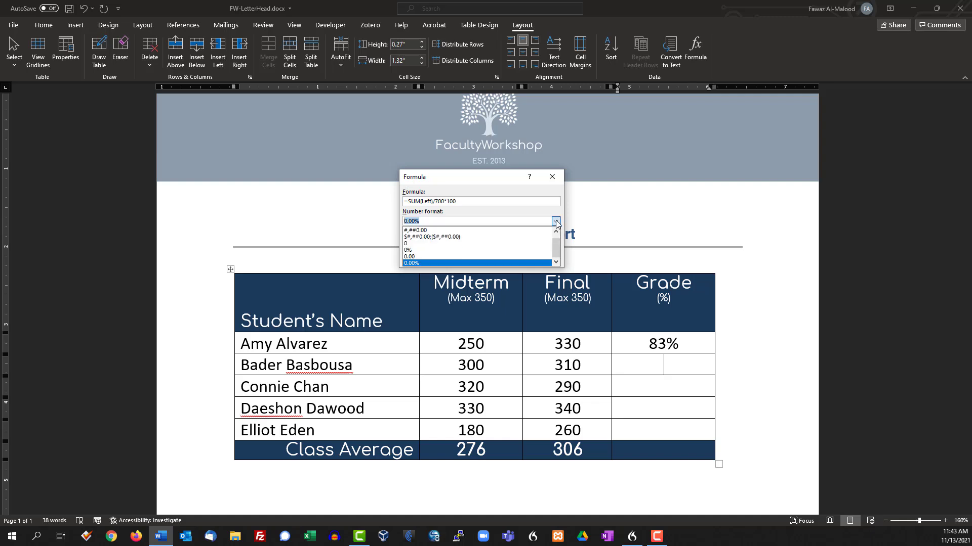
click(471, 250)
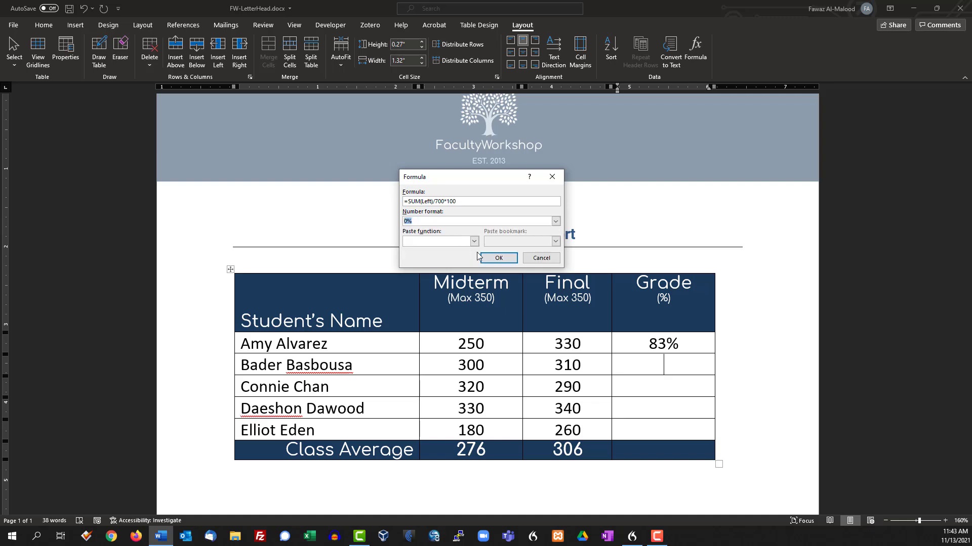
click(499, 259)
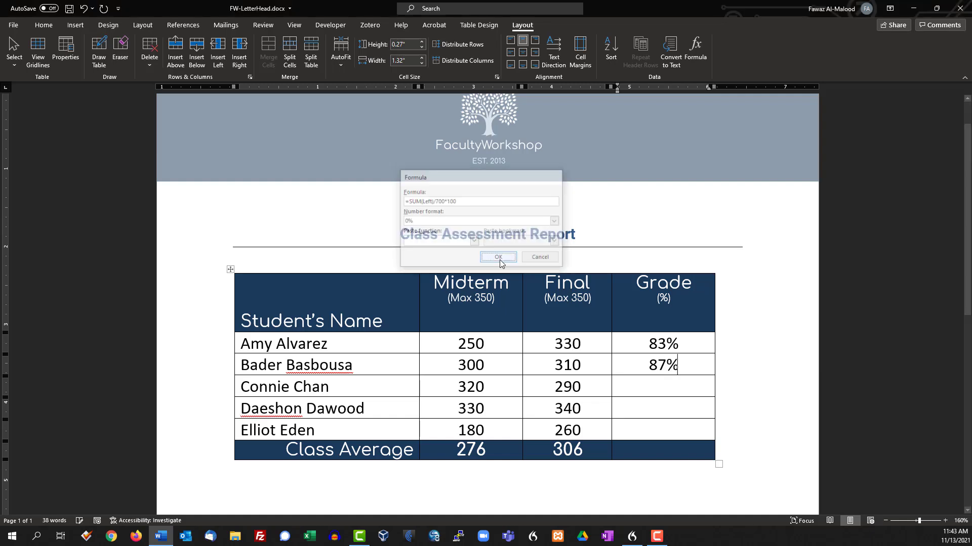
Insert the formula =SUM(Left)/700*100 with the 0% number format in the third student's Grade cell.
click(670, 386)
click(695, 57)
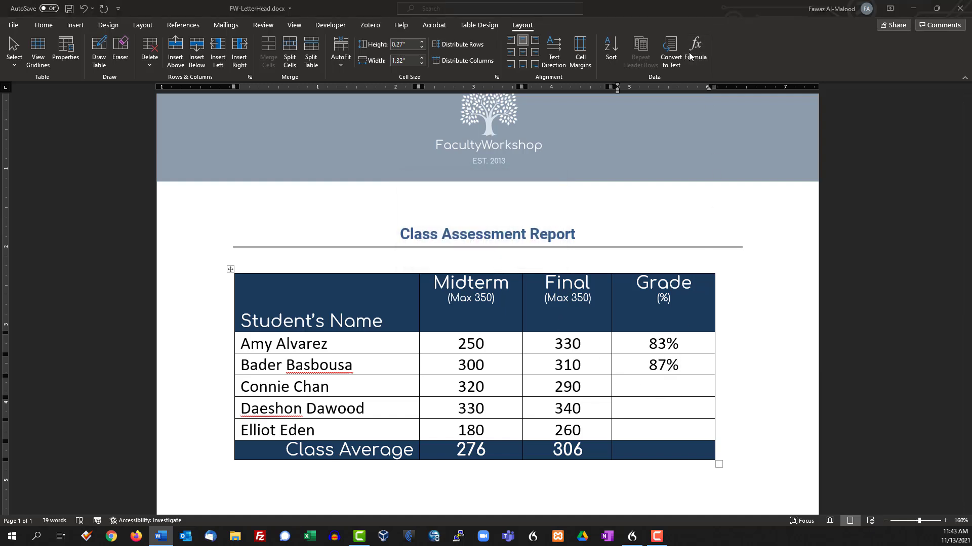
drag(483, 201, 398, 202)
text(=SUM(Left)/700*100)
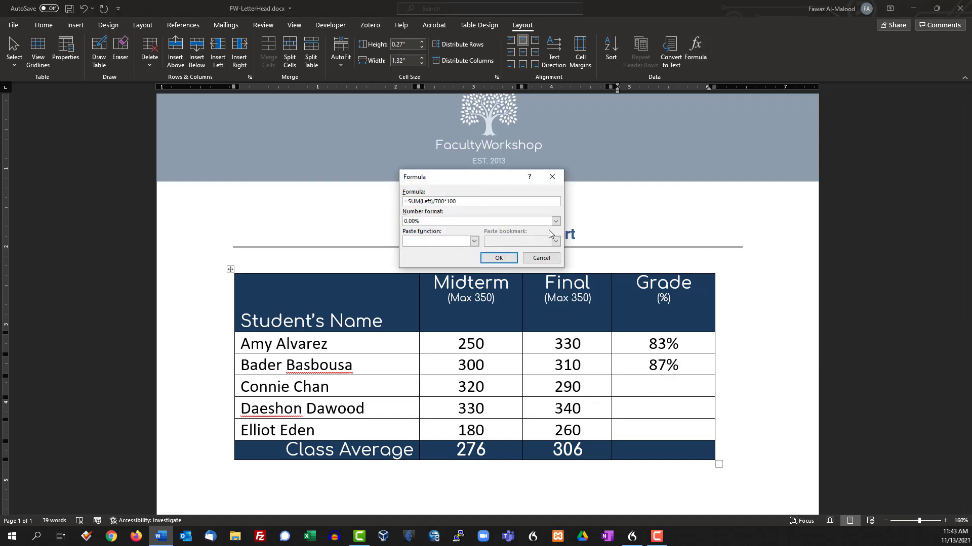
click(555, 221)
click(430, 250)
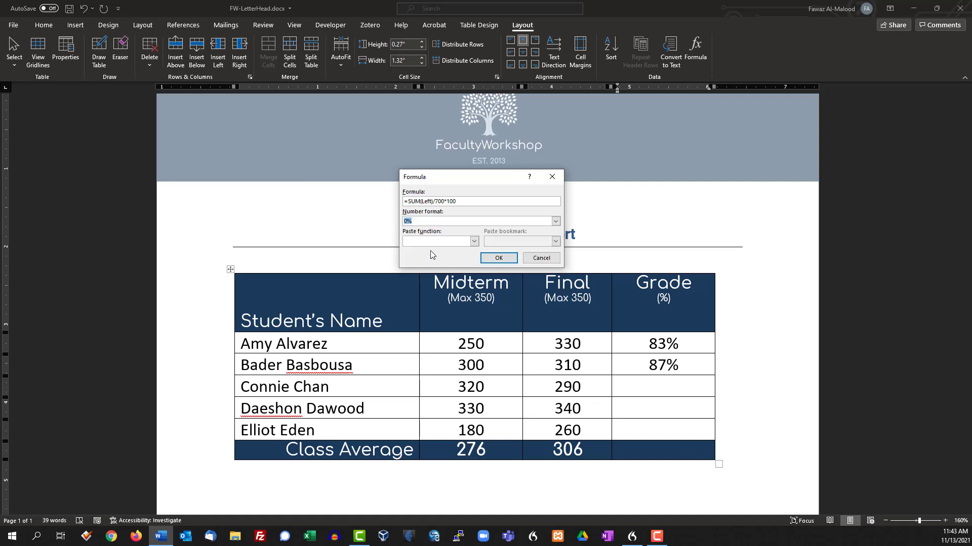
click(499, 259)
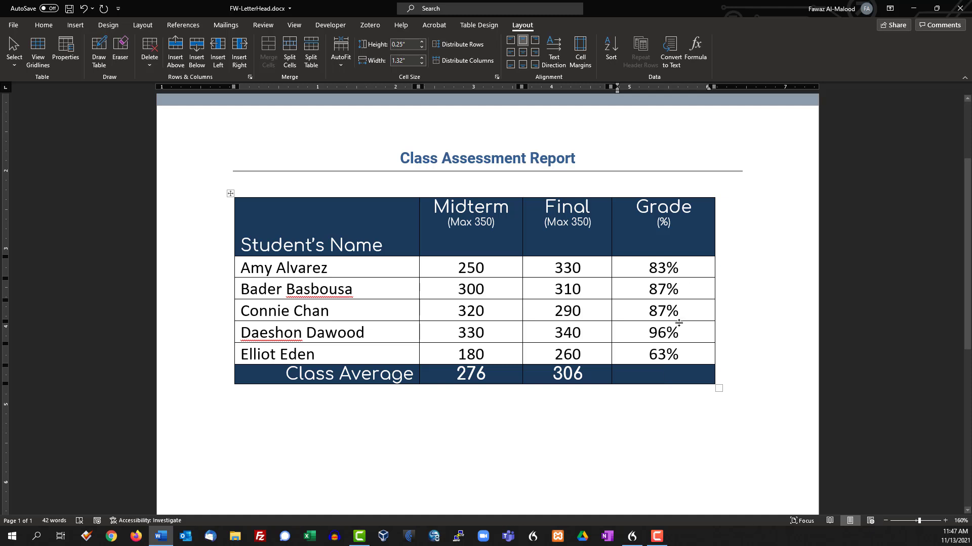
Insert the formula =AVERAGE(Above)*100 with the 0% number format in the Grade cell of the Class Average row.
drag(684, 271, 683, 350)
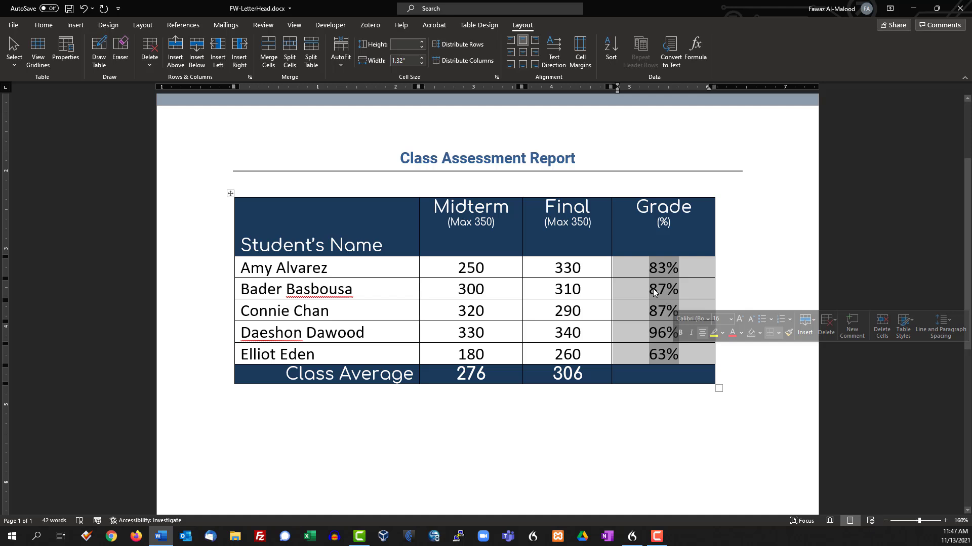
click(660, 379)
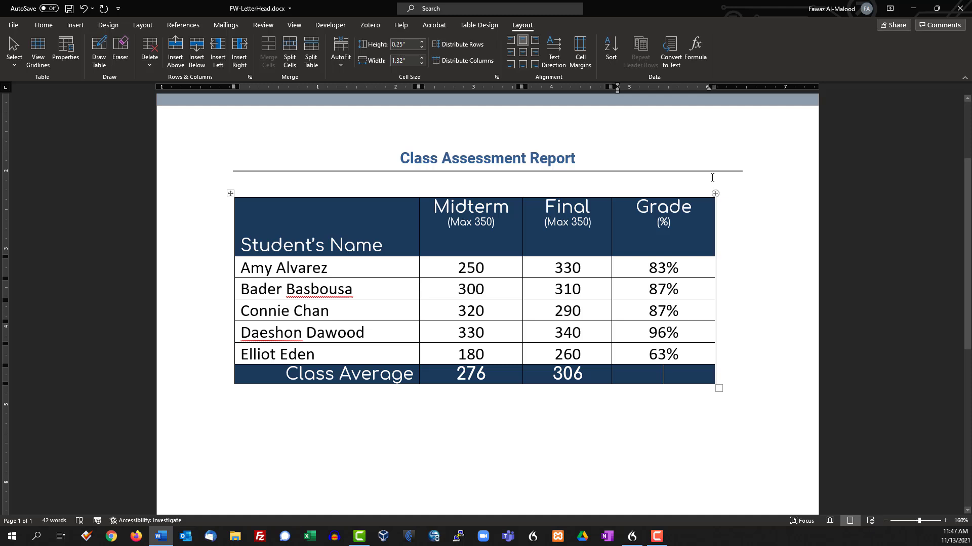
click(695, 50)
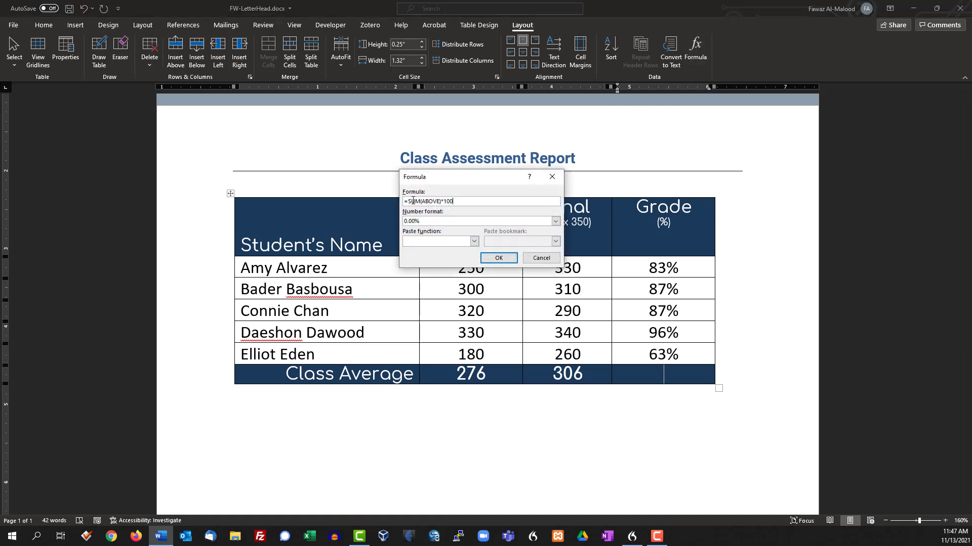
drag(408, 201, 462, 201)
key(BackSpace)
click(555, 221)
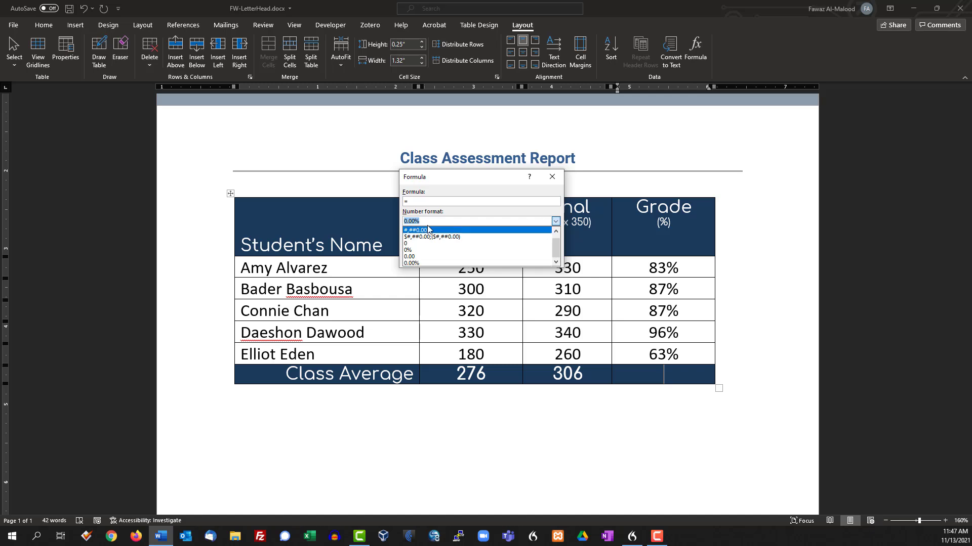
click(413, 251)
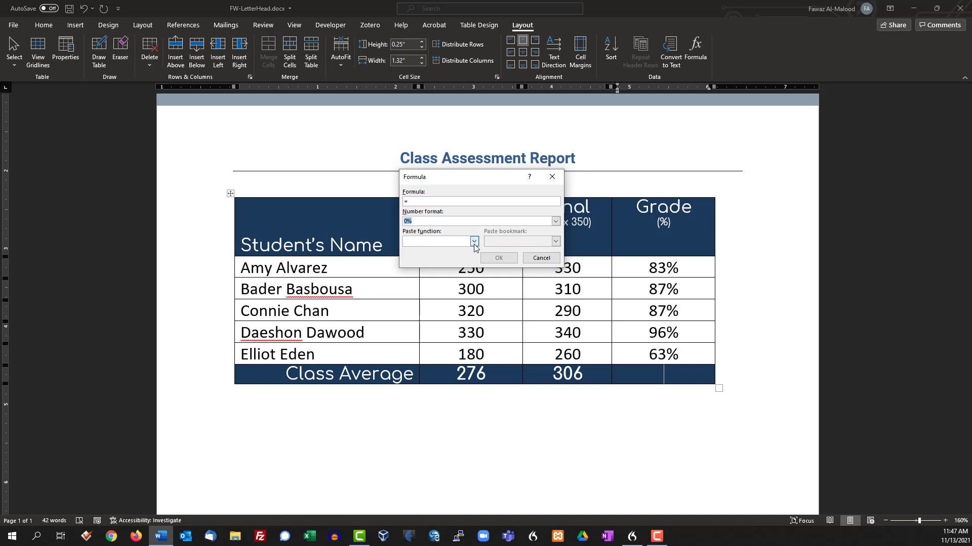
click(474, 242)
click(421, 264)
text(Above)
click(466, 203)
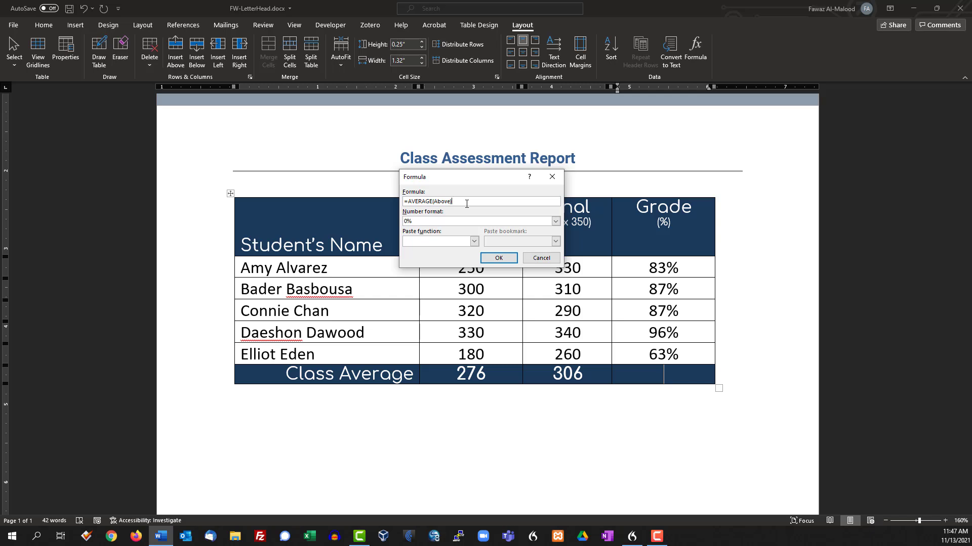
text(*100)
click(496, 267)
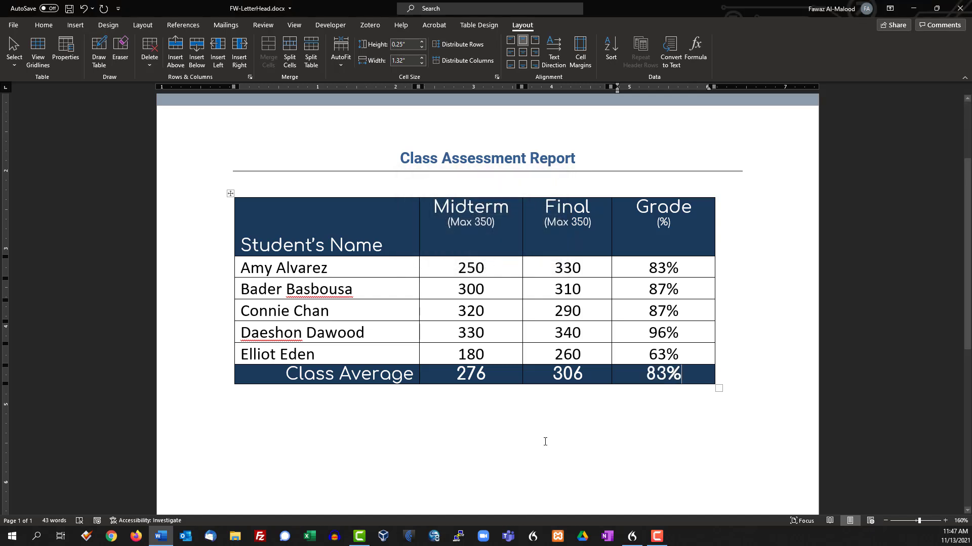